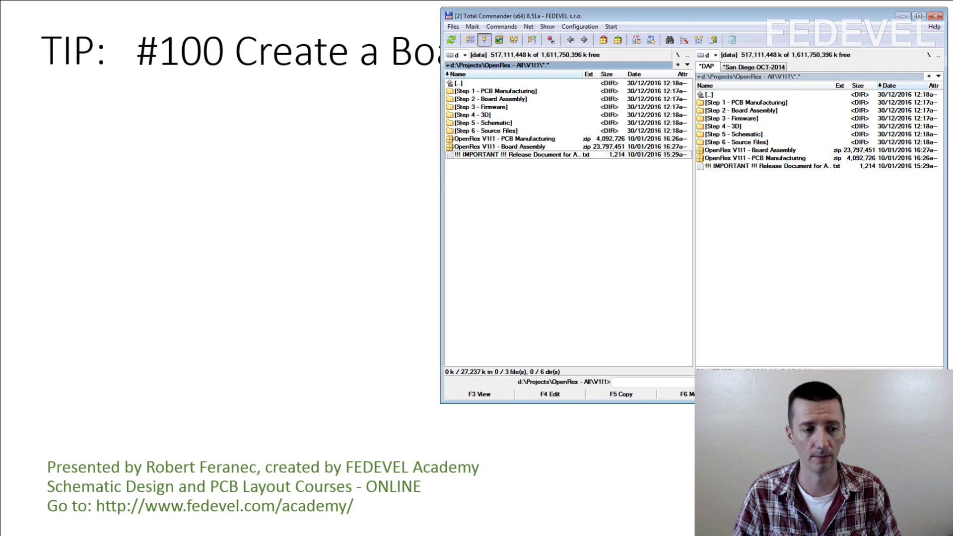
Step: View the IMPORTANT Release Document in Lister and highlight its opening instruction and restart warning
{"action": "key", "text": "F3"}
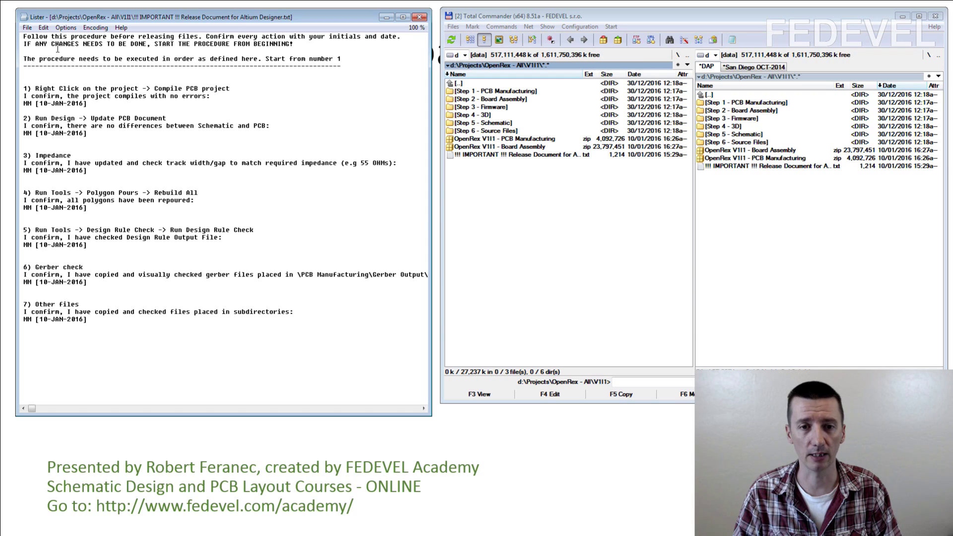
{"action": "left_click_drag", "start_coordinate": [23, 37], "coordinate": [329, 37]}
{"action": "double_click", "coordinate": [386, 37]}
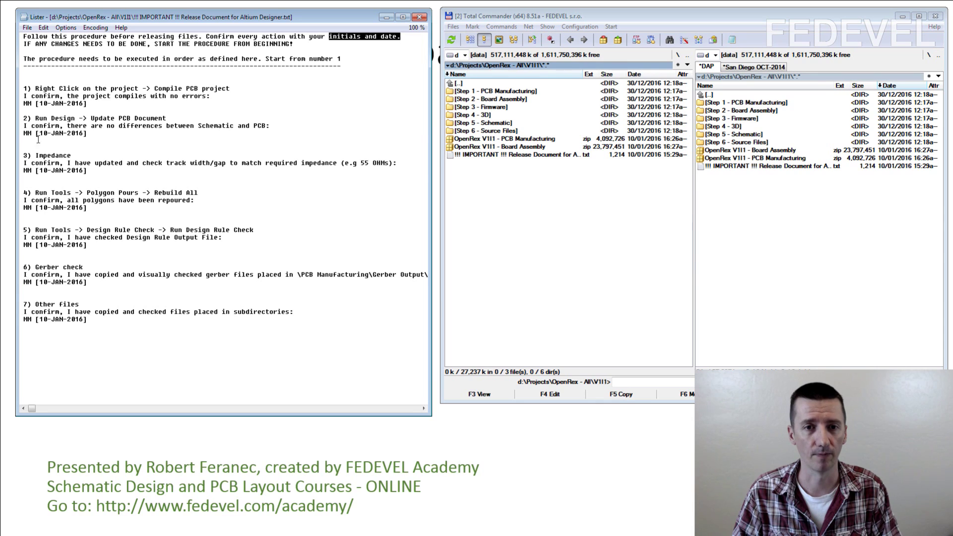
{"action": "left_click", "coordinate": [105, 44]}
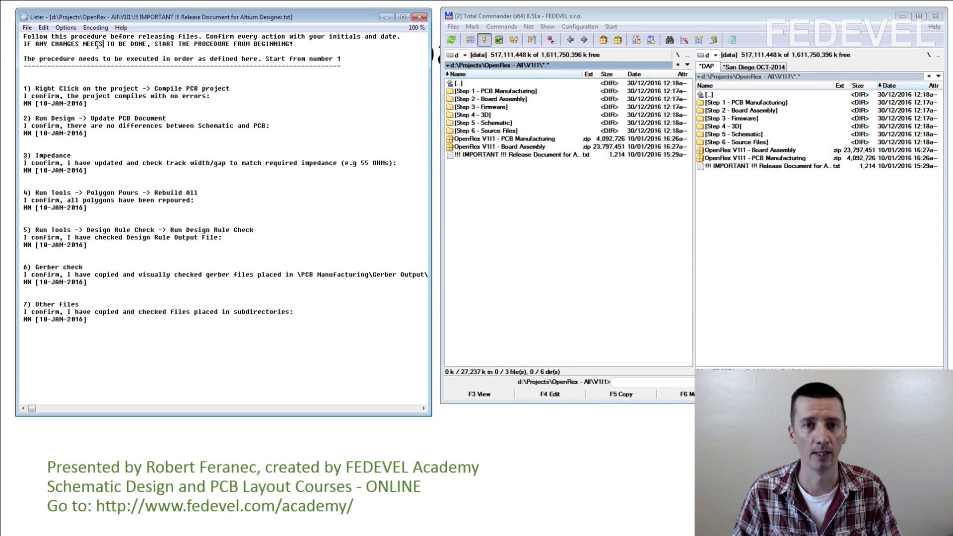
{"action": "left_click_drag", "start_coordinate": [24, 43], "coordinate": [292, 47]}
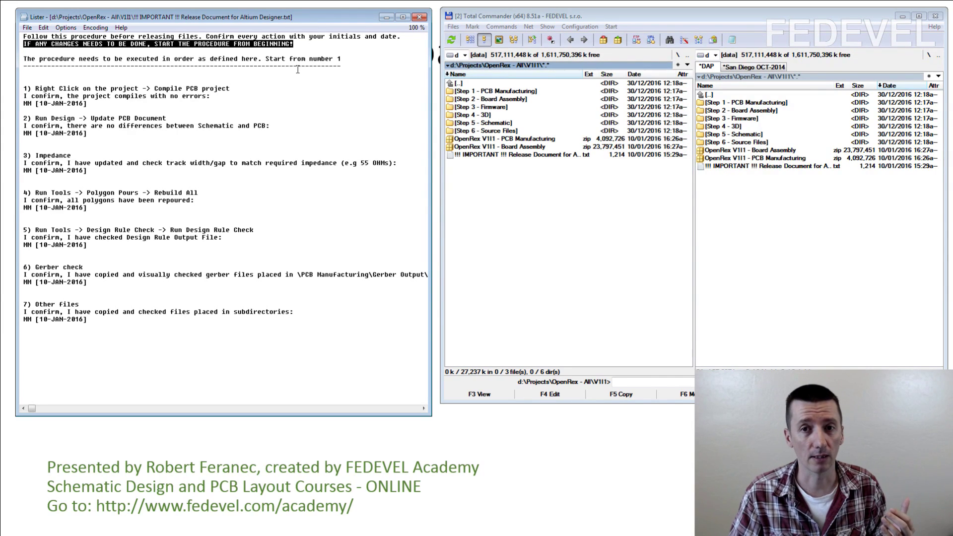
{"action": "left_click_drag", "start_coordinate": [24, 88], "coordinate": [229, 87]}
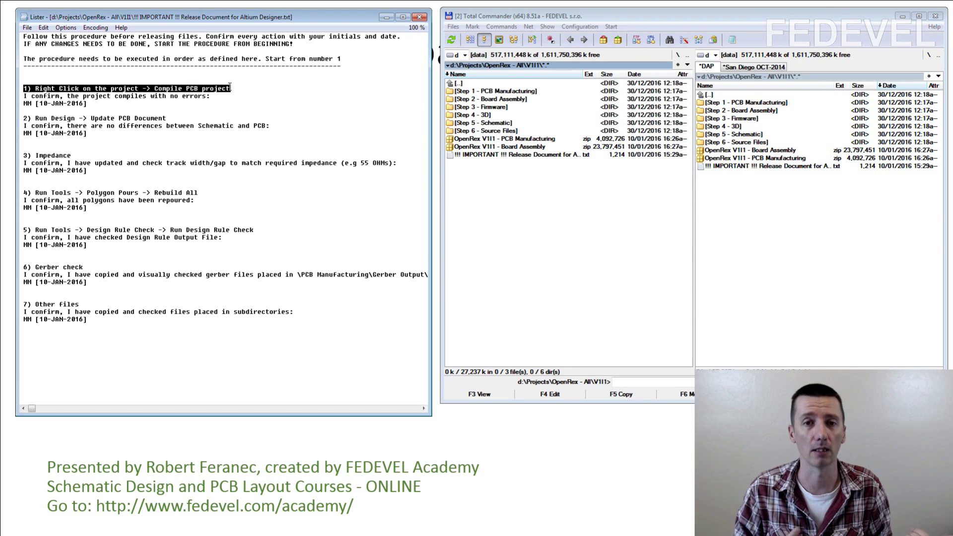
{"action": "left_click_drag", "start_coordinate": [293, 44], "coordinate": [26, 46]}
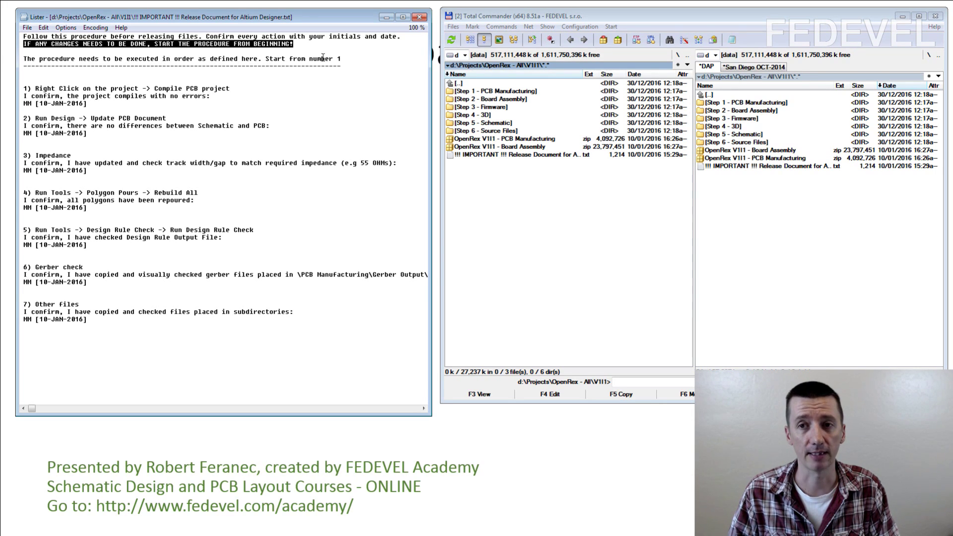
{"action": "left_click_drag", "start_coordinate": [24, 88], "coordinate": [235, 87]}
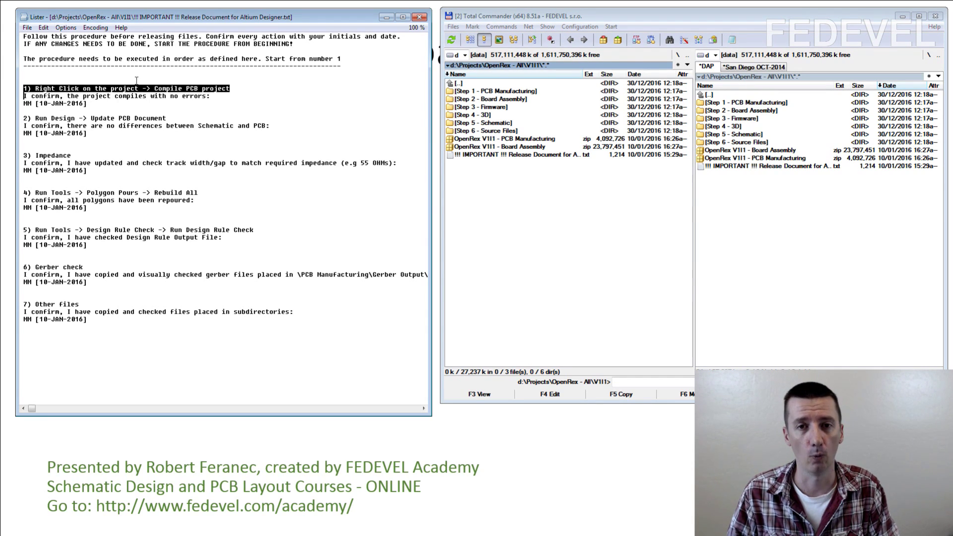
{"action": "left_click_drag", "start_coordinate": [31, 118], "coordinate": [168, 118]}
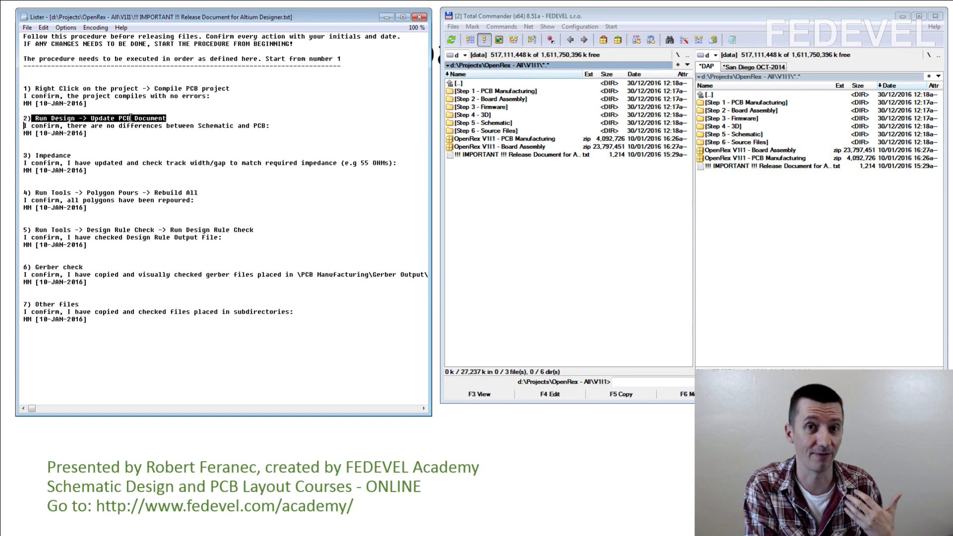
{"action": "double_click", "coordinate": [51, 155]}
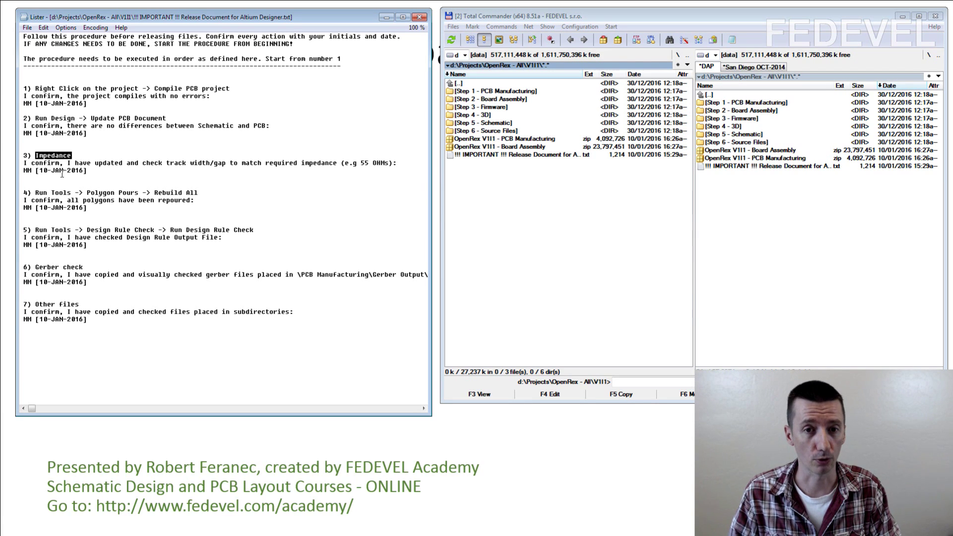
{"action": "left_click_drag", "start_coordinate": [28, 163], "coordinate": [337, 163]}
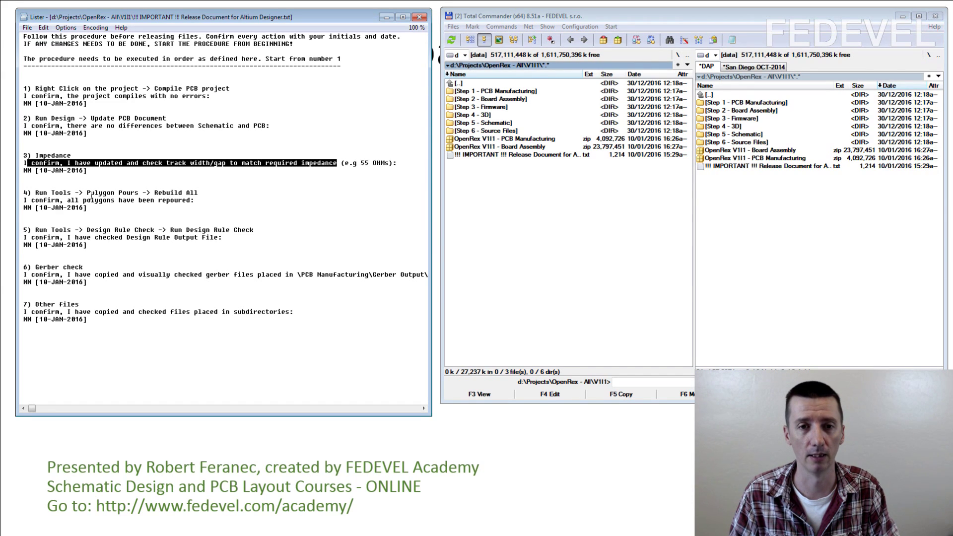
{"action": "left_click_drag", "start_coordinate": [35, 196], "coordinate": [202, 192]}
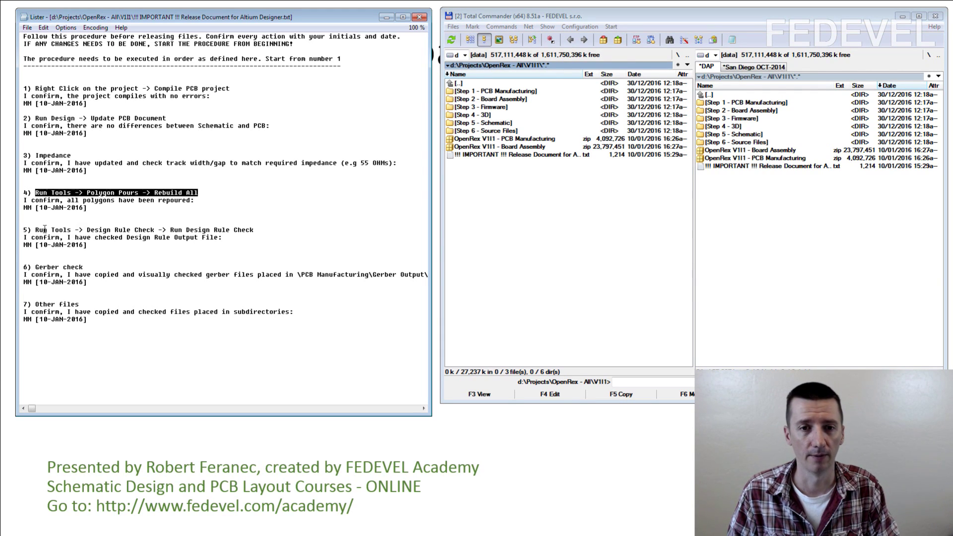
{"action": "left_click_drag", "start_coordinate": [40, 230], "coordinate": [262, 228]}
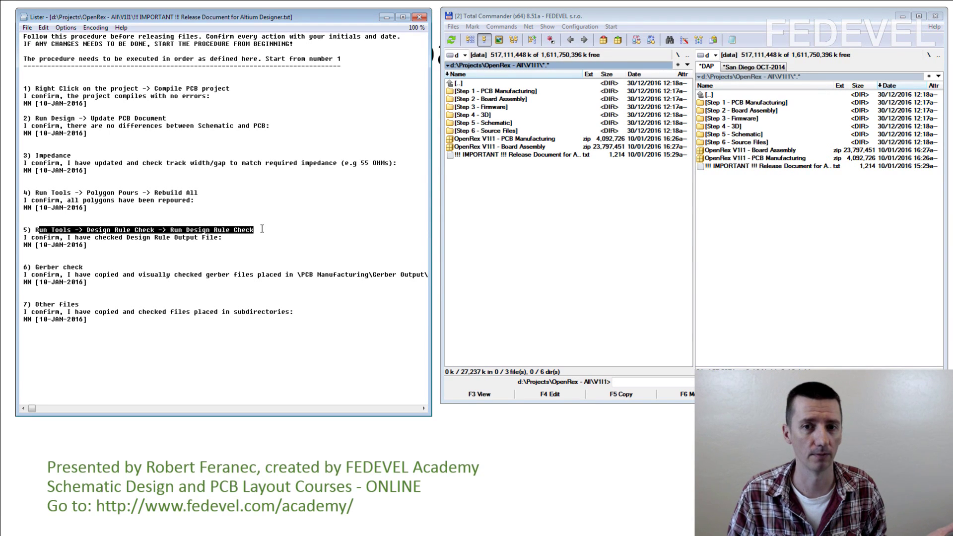
{"action": "left_click_drag", "start_coordinate": [43, 267], "coordinate": [87, 268]}
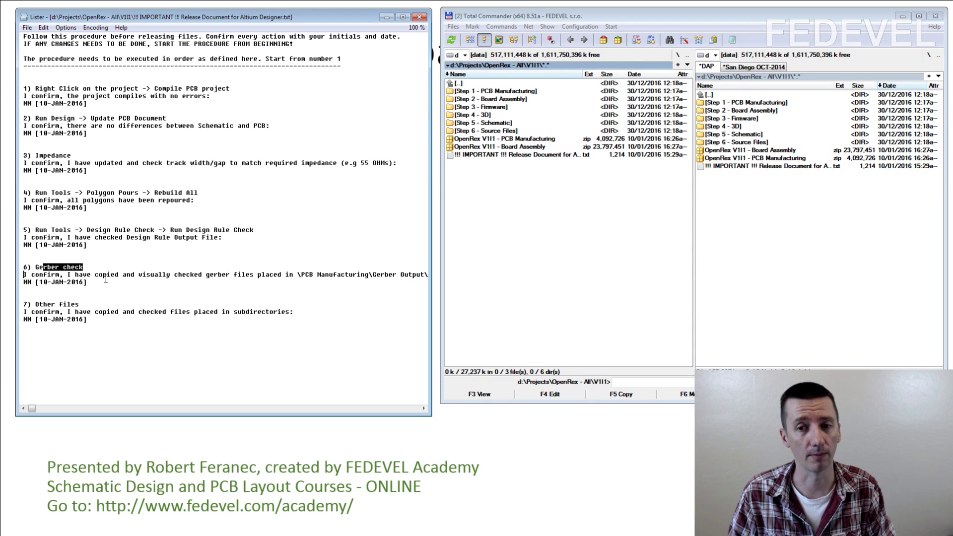
Step: Highlight the Gerber and Other files confirmations and steps 6 and 7, then activate the file panel
{"action": "left_click_drag", "start_coordinate": [48, 275], "coordinate": [271, 272]}
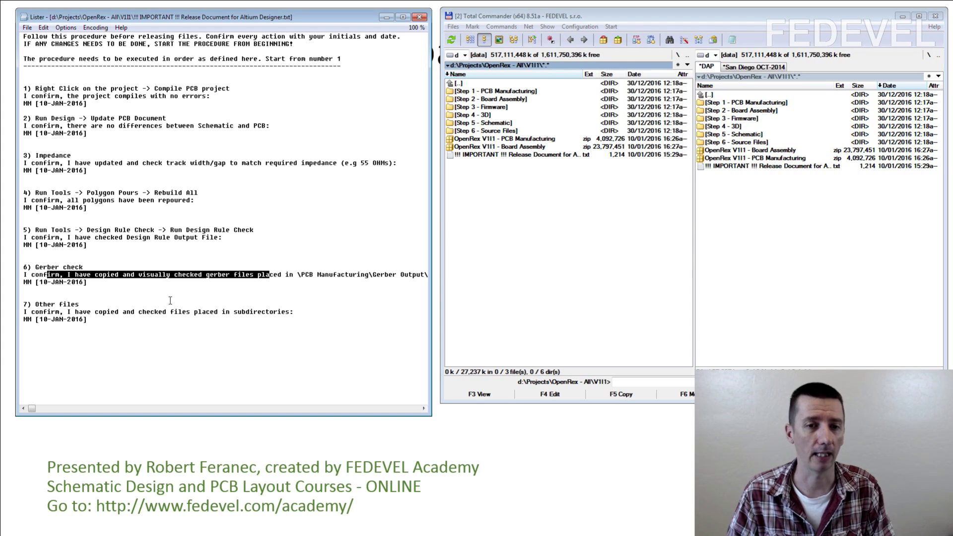
{"action": "left_click_drag", "start_coordinate": [40, 305], "coordinate": [80, 304]}
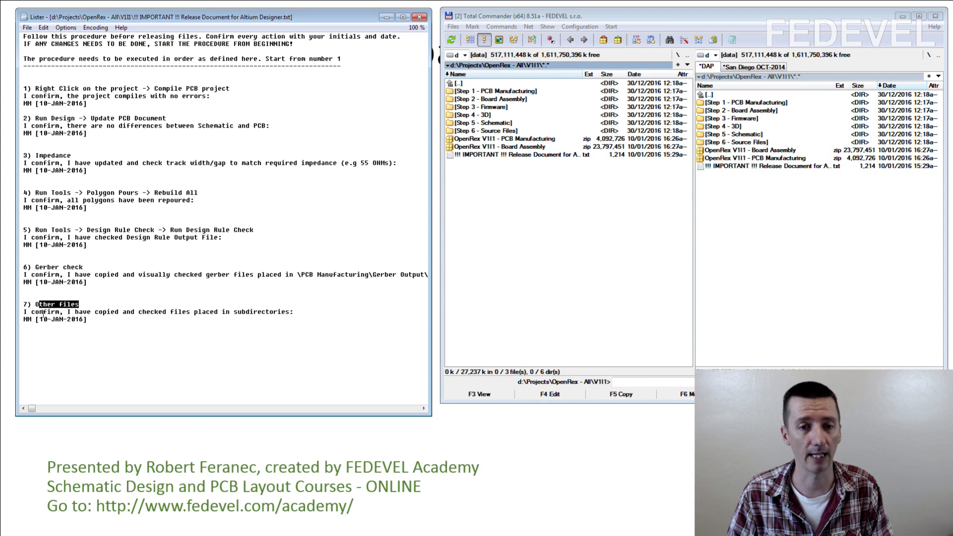
{"action": "left_click_drag", "start_coordinate": [43, 311], "coordinate": [304, 310]}
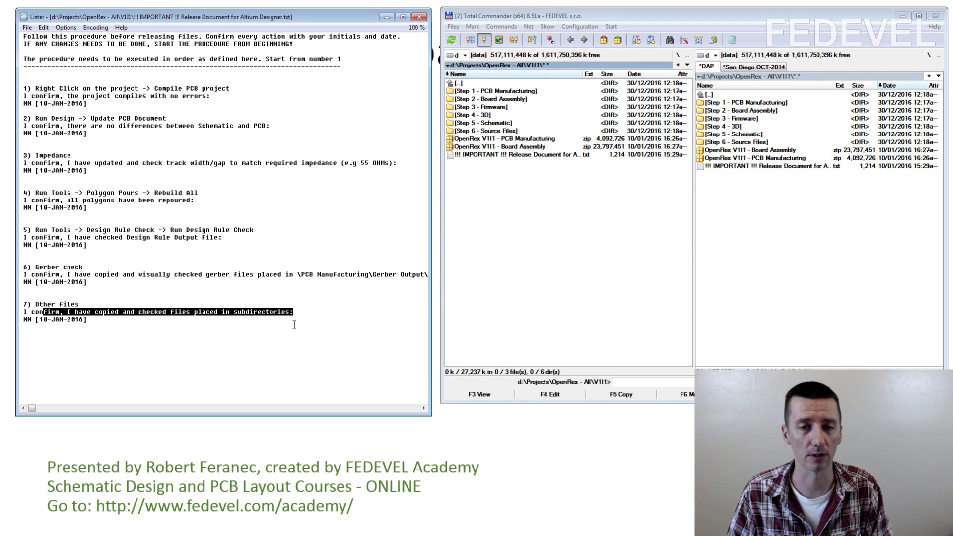
{"action": "left_click", "coordinate": [193, 267]}
{"action": "left_click_drag", "start_coordinate": [102, 320], "coordinate": [23, 267]}
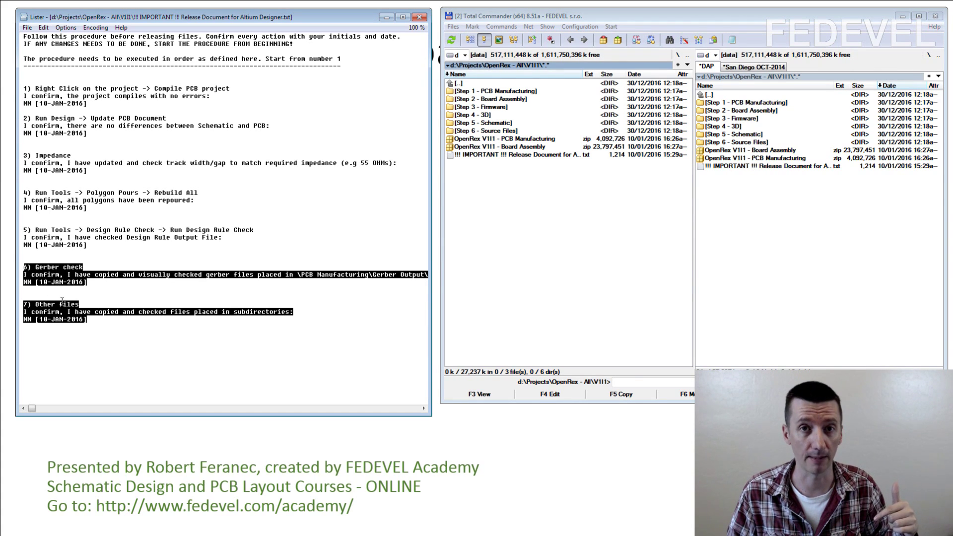
{"action": "left_click", "coordinate": [577, 18]}
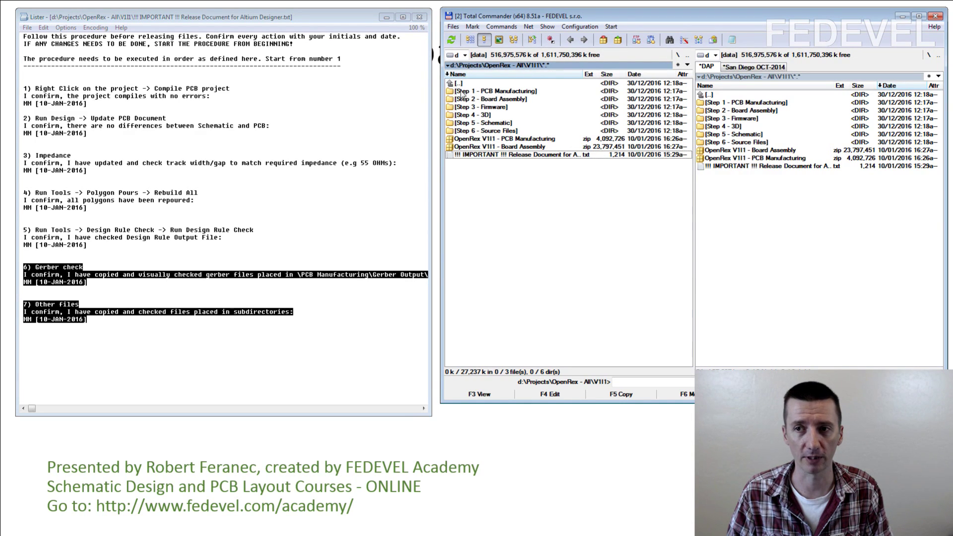
Step: Open Step 1 - PCB Manufacturing and read its read_me file
{"action": "double_click", "coordinate": [461, 93]}
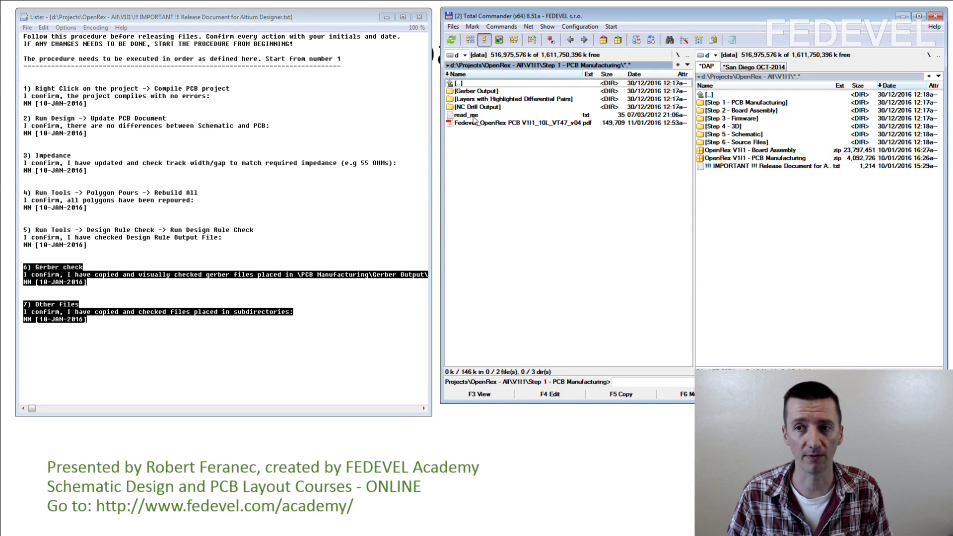
{"action": "left_click", "coordinate": [474, 117]}
{"action": "double_click", "coordinate": [484, 124]}
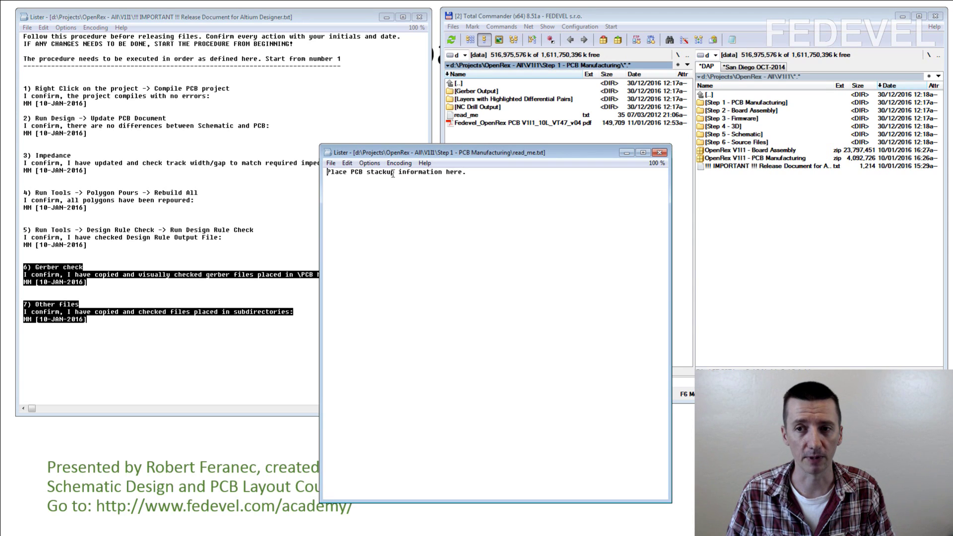
{"action": "left_click", "coordinate": [658, 153]}
{"action": "left_click", "coordinate": [531, 124]}
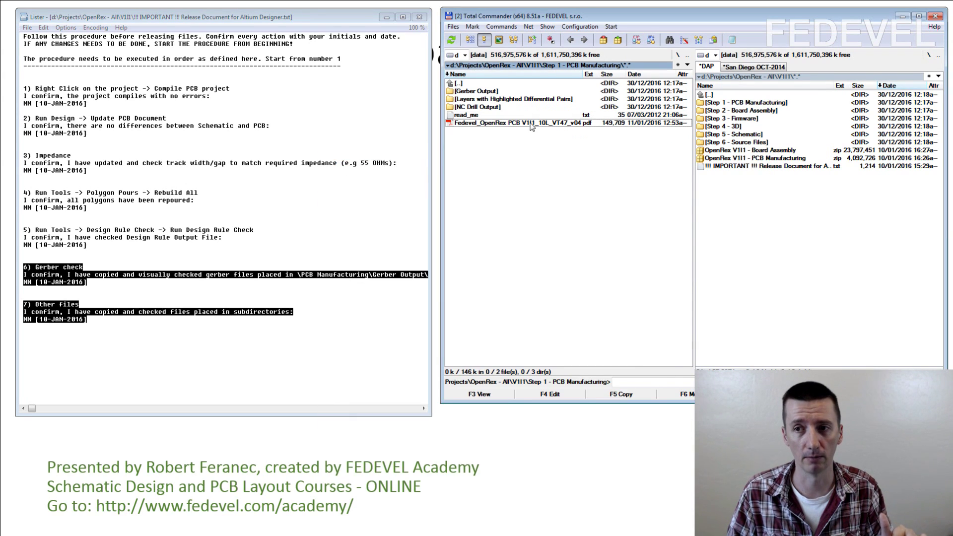
Step: Check Gerber Output, then read the Layers with Highlighted Differential Pairs readme
{"action": "double_click", "coordinate": [474, 92]}
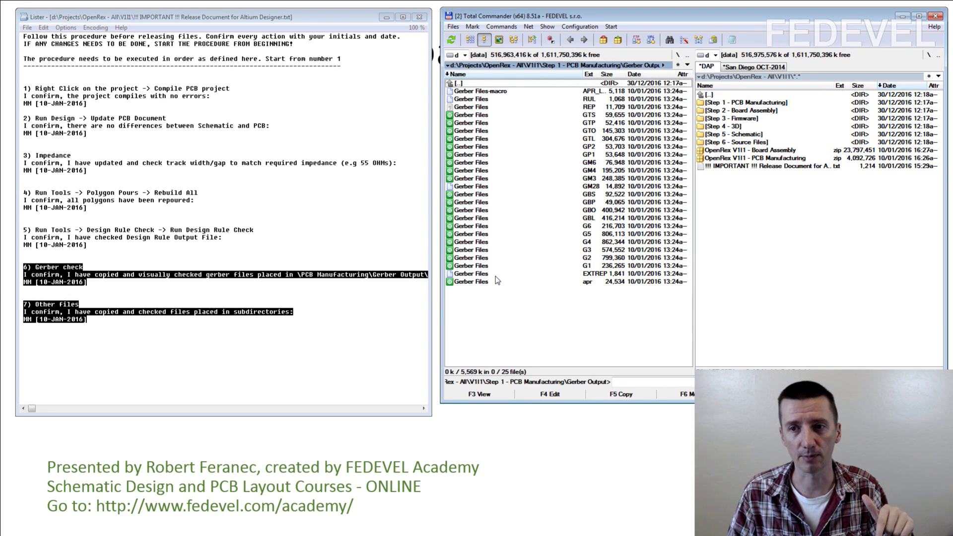
{"action": "double_click", "coordinate": [470, 83]}
{"action": "double_click", "coordinate": [470, 99]}
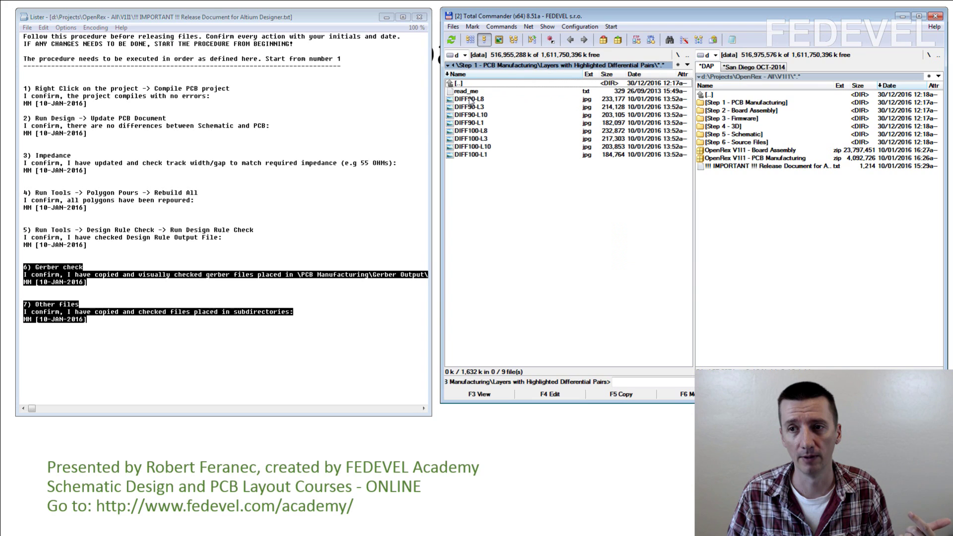
{"action": "left_click", "coordinate": [477, 93]}
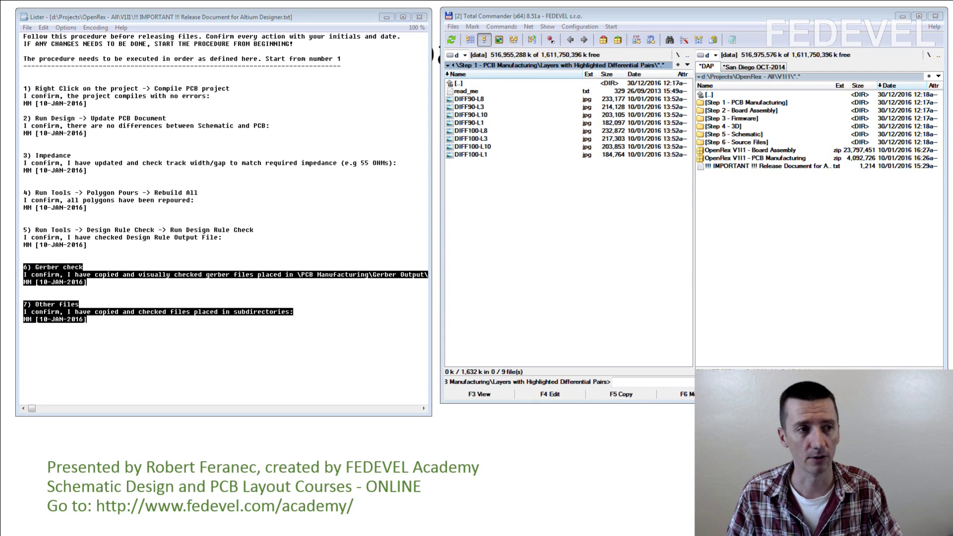
{"action": "left_click_drag", "start_coordinate": [425, 79], "coordinate": [485, 186]}
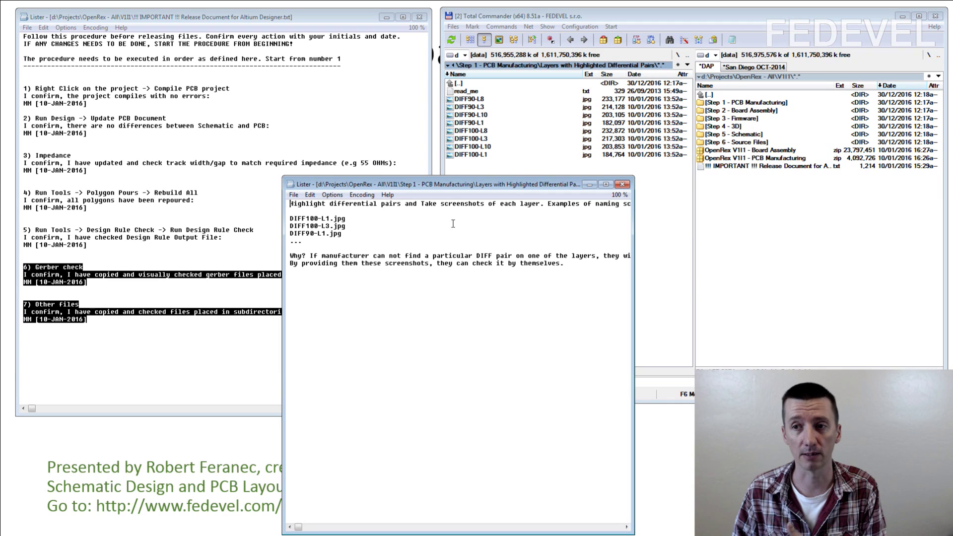
{"action": "left_click", "coordinate": [621, 184]}
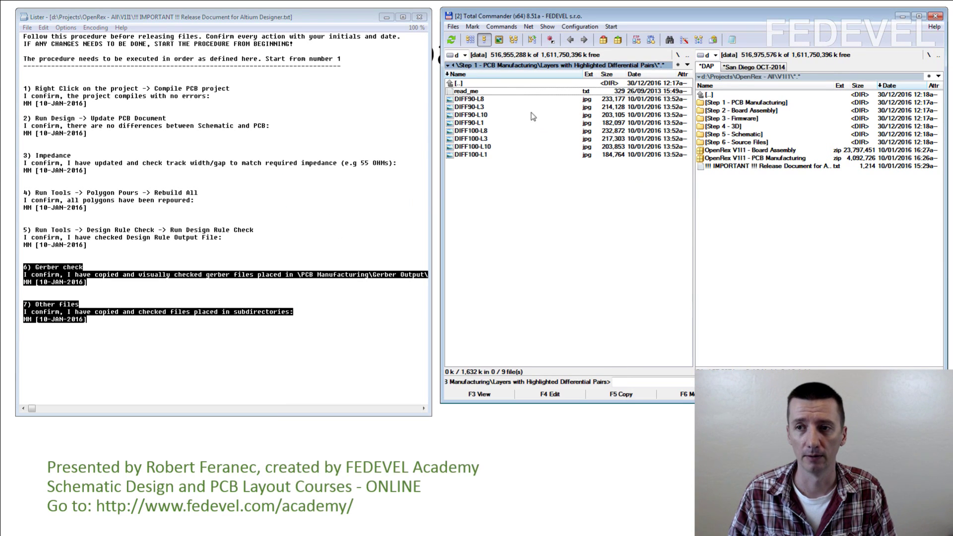
Step: Read the NC Drill Output readme, then return up to the V1I1 release folder
{"action": "double_click", "coordinate": [501, 85]}
{"action": "double_click", "coordinate": [487, 106]}
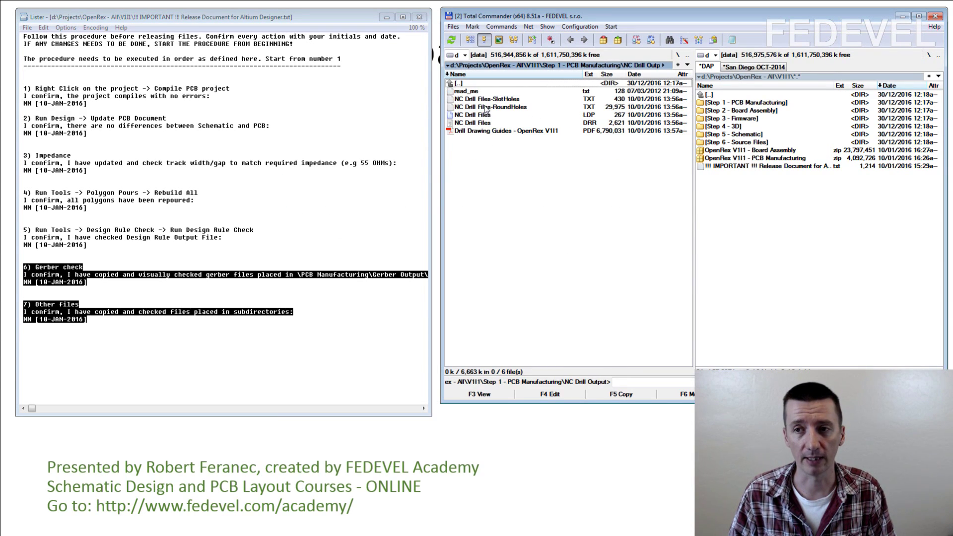
{"action": "left_click", "coordinate": [362, 111]}
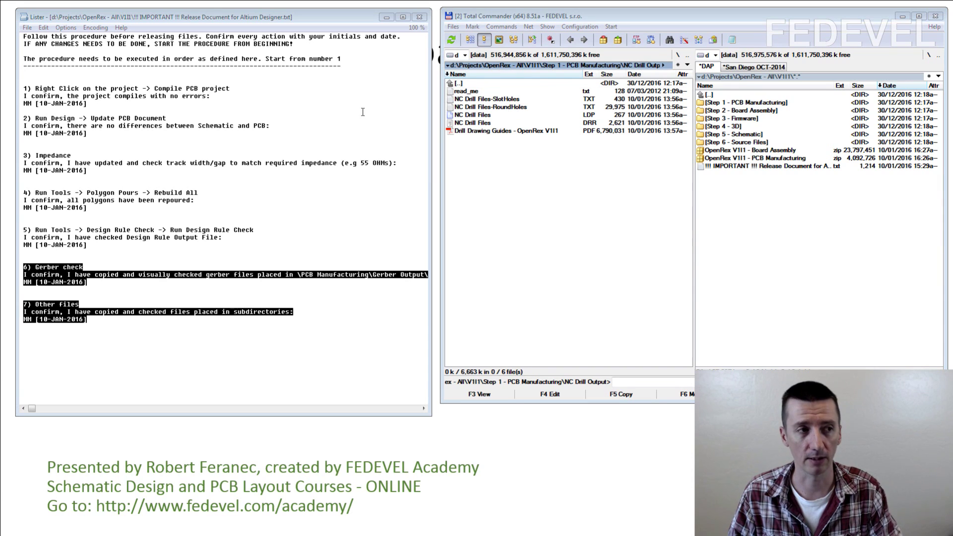
{"action": "double_click", "coordinate": [466, 91]}
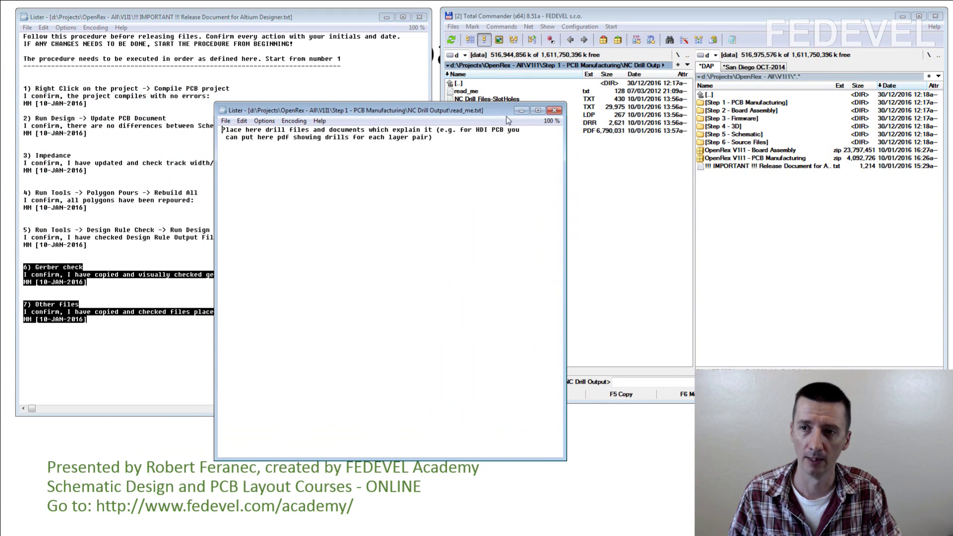
{"action": "left_click", "coordinate": [554, 111]}
{"action": "double_click", "coordinate": [508, 84]}
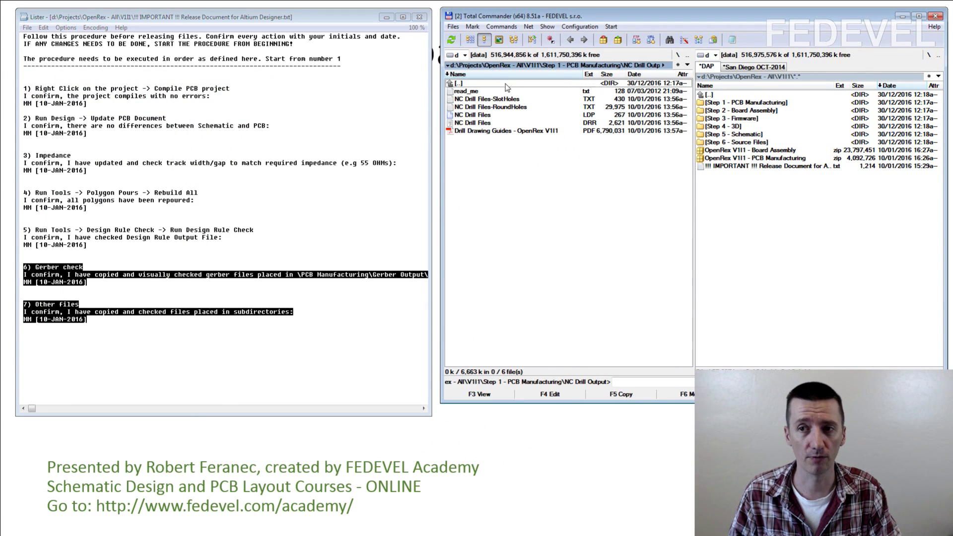
{"action": "left_click", "coordinate": [472, 85]}
{"action": "double_click", "coordinate": [471, 85]}
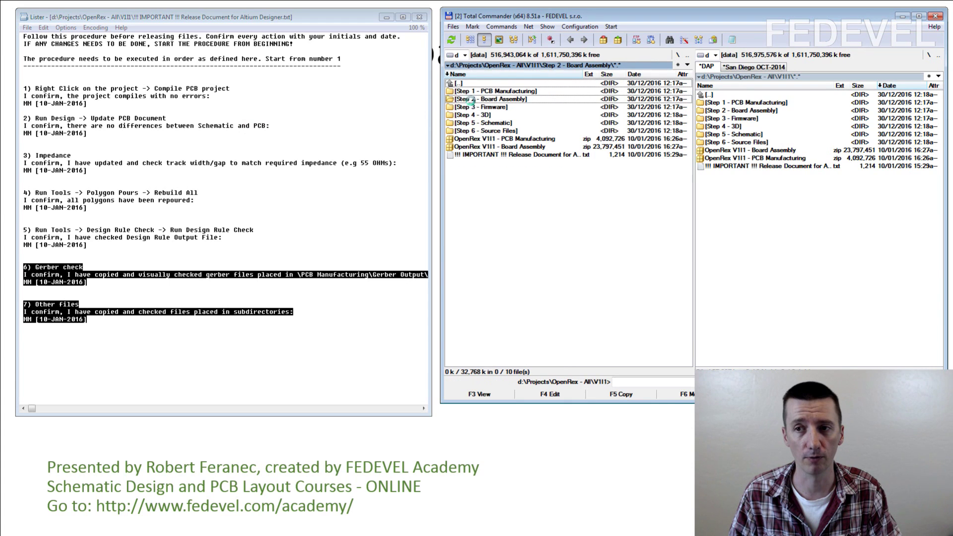
Step: Read the Step 2 - Board Assembly readme, highlighting Mechanical Drawing, then return to V1I1
{"action": "double_click", "coordinate": [474, 99]}
{"action": "left_click", "coordinate": [474, 100]}
{"action": "double_click", "coordinate": [457, 100]}
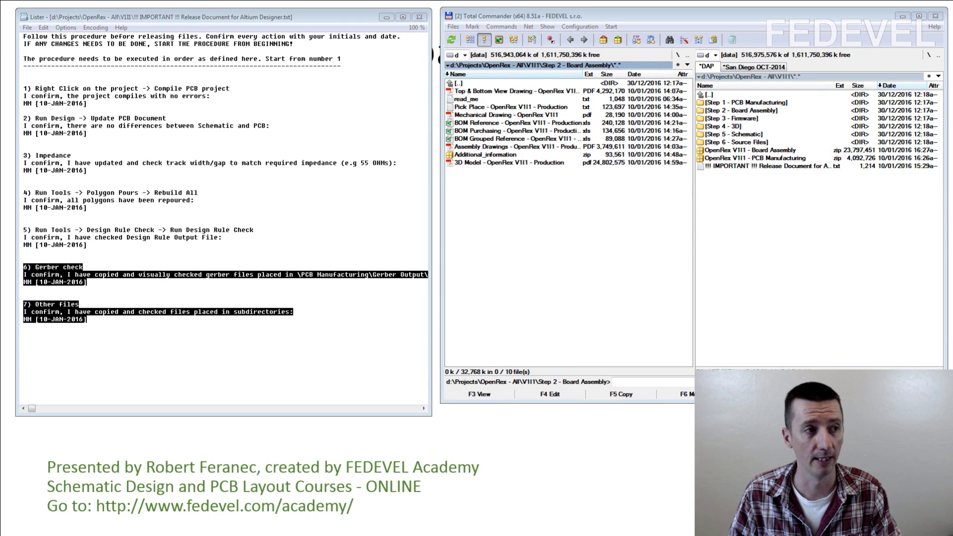
{"action": "left_click_drag", "start_coordinate": [312, 123], "coordinate": [526, 123]}
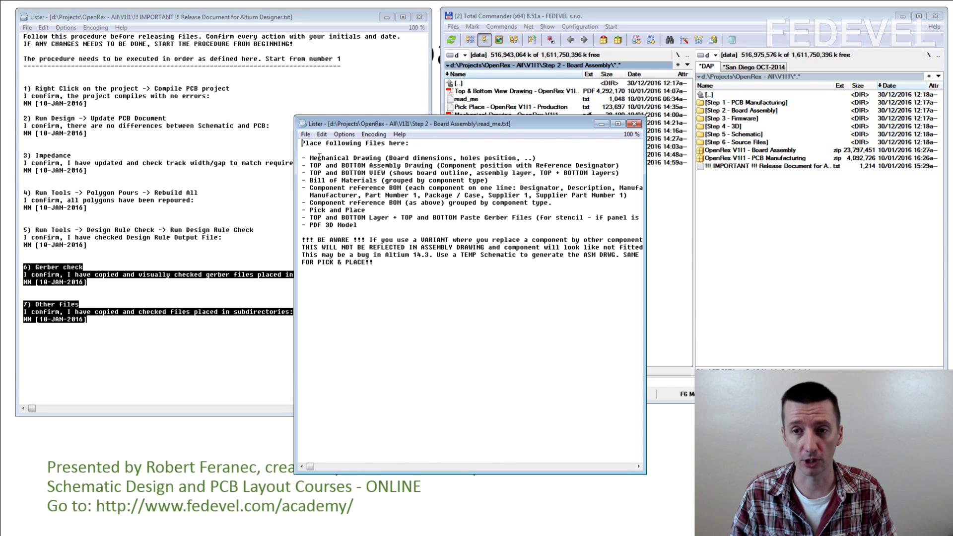
{"action": "left_click_drag", "start_coordinate": [318, 158], "coordinate": [381, 158]}
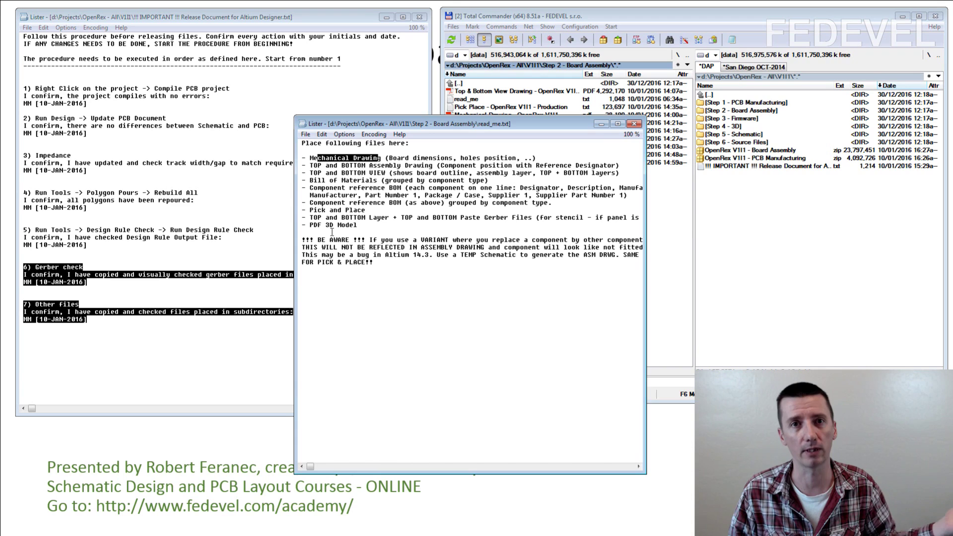
{"action": "left_click", "coordinate": [634, 124]}
{"action": "double_click", "coordinate": [523, 84]}
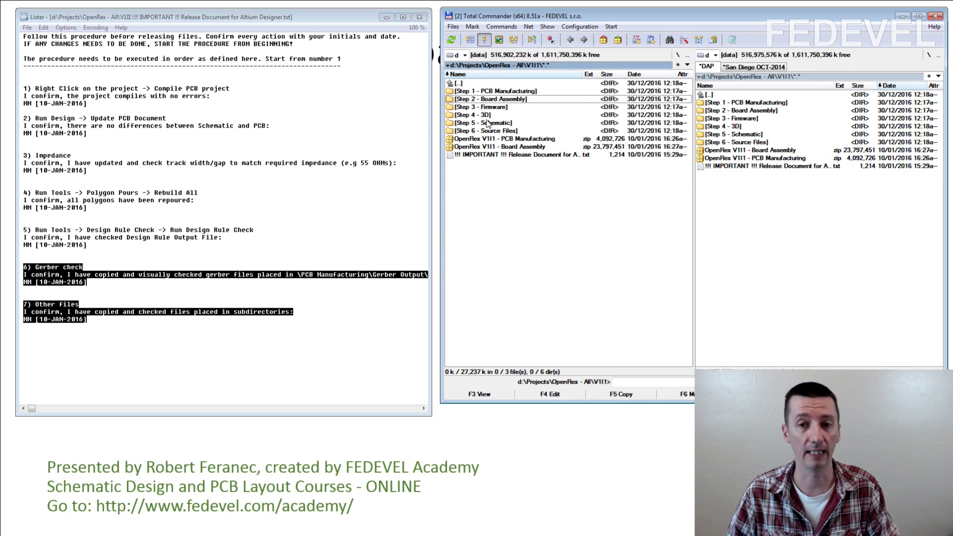
Step: Highlight 'Run Design Rule Check' in step 5, then close the release document viewer
{"action": "left_click", "coordinate": [259, 182]}
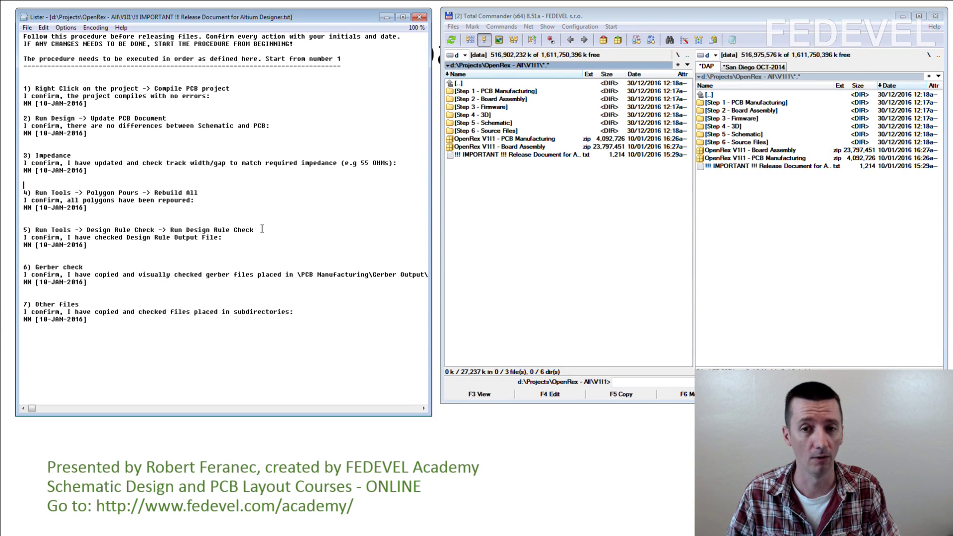
{"action": "left_click_drag", "start_coordinate": [262, 228], "coordinate": [171, 230]}
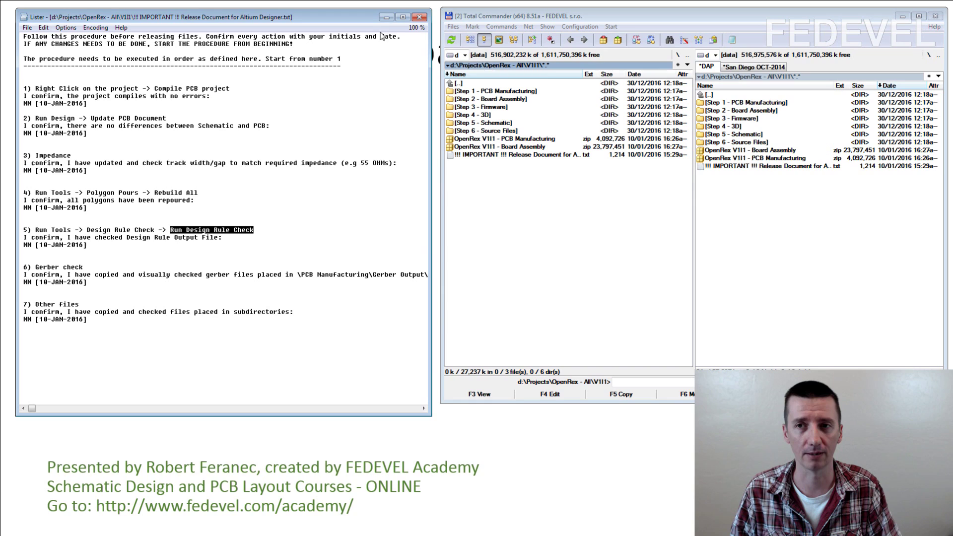
{"action": "left_click", "coordinate": [386, 17]}
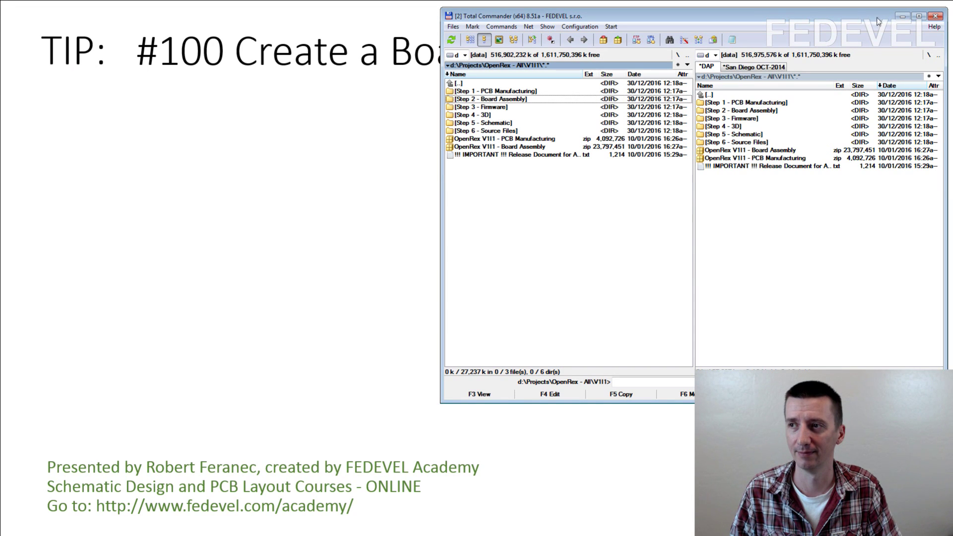